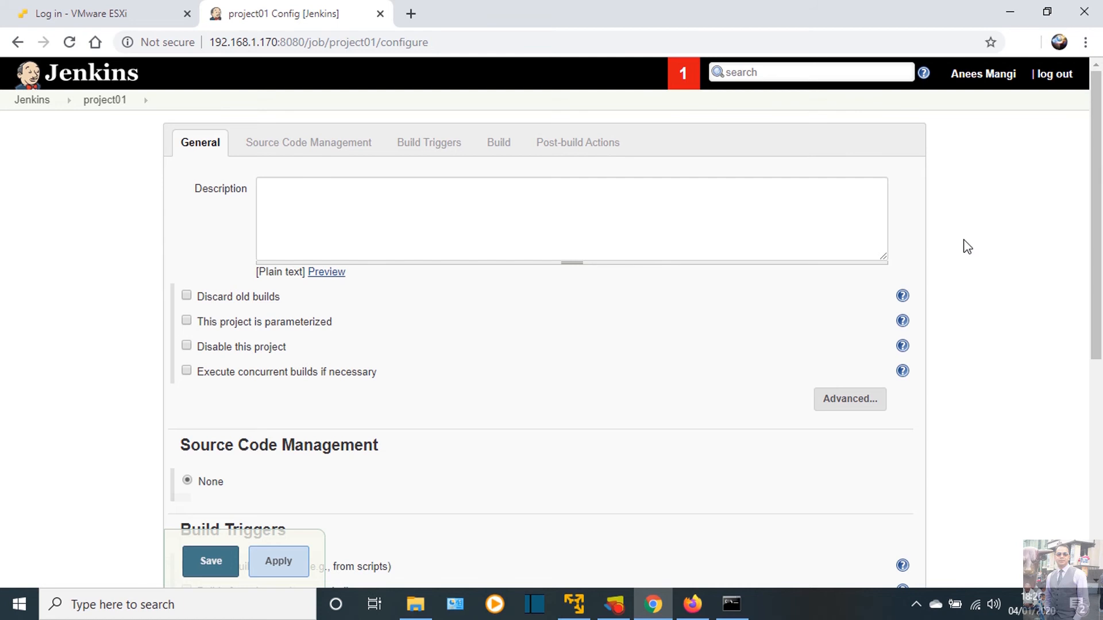
Review the configuration sections of project01 and enter "This is description of project" as its description
drag(1100, 290, 1098, 256)
click(310, 143)
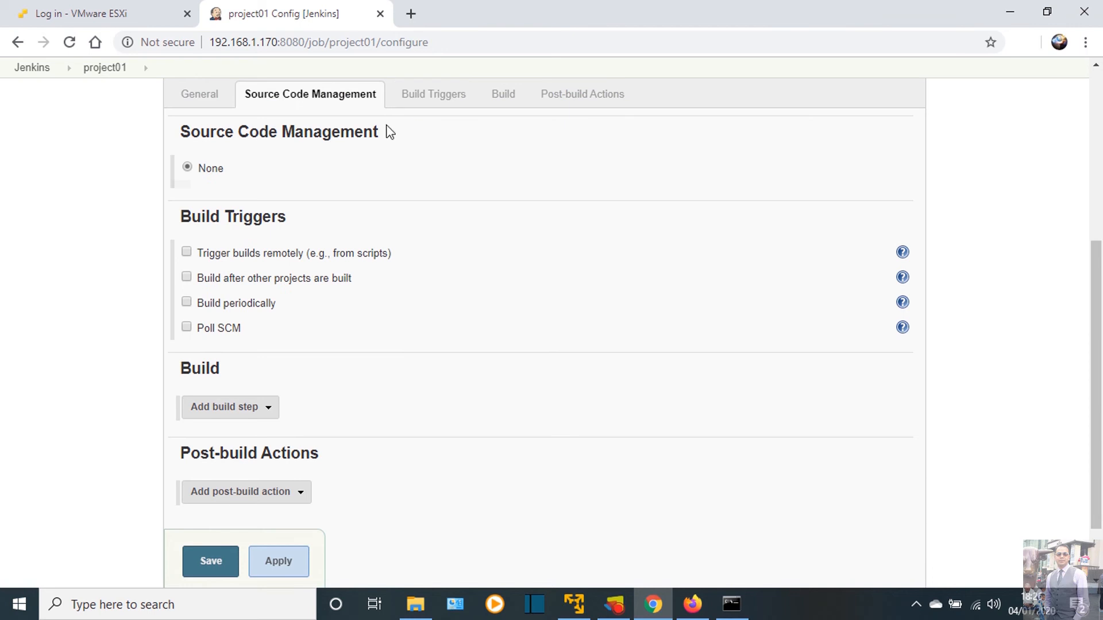
click(429, 92)
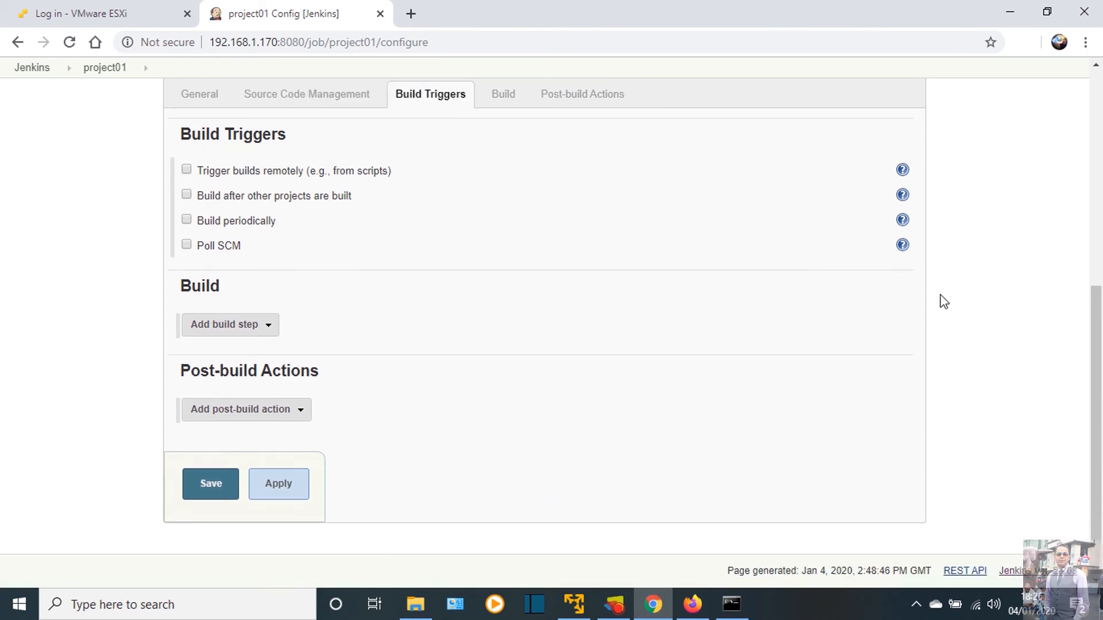
scroll(1076, 398, up, 7)
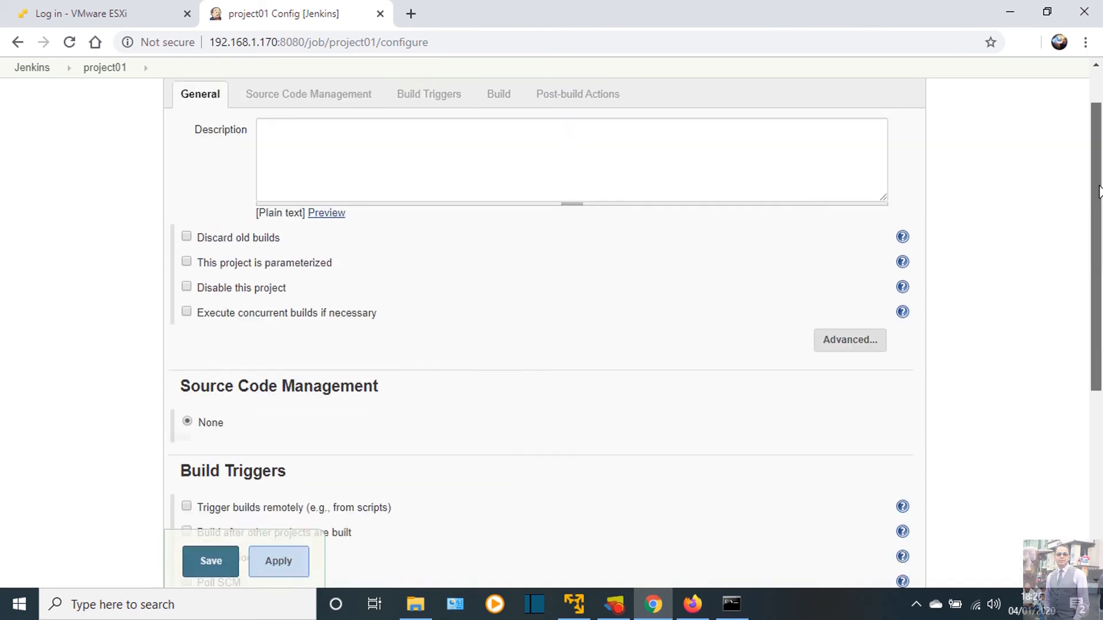
click(265, 201)
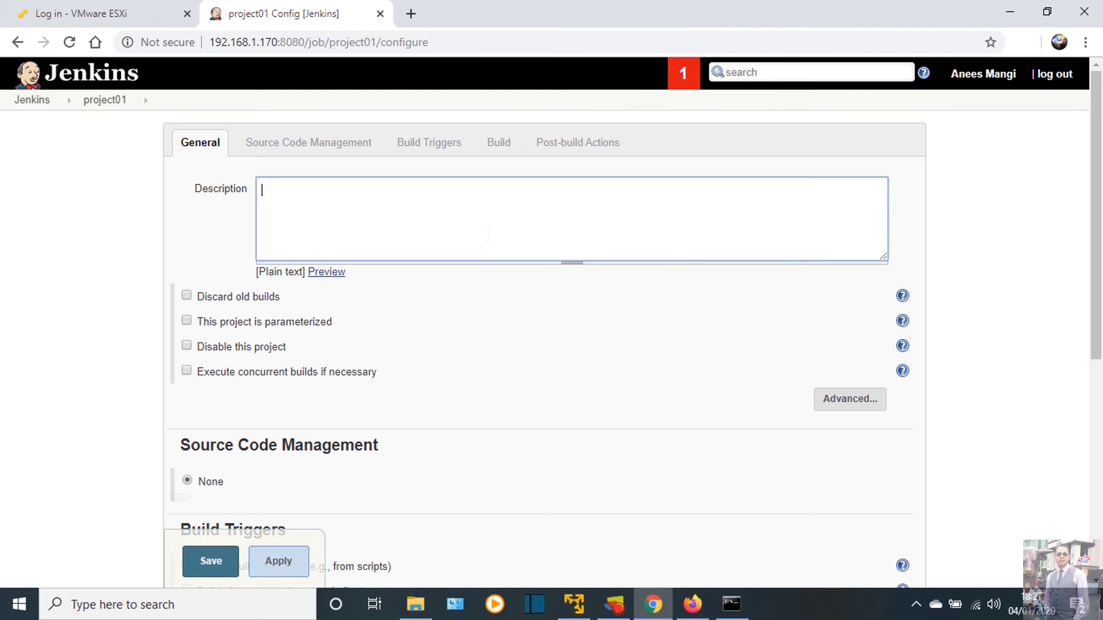
text(This is description of project)
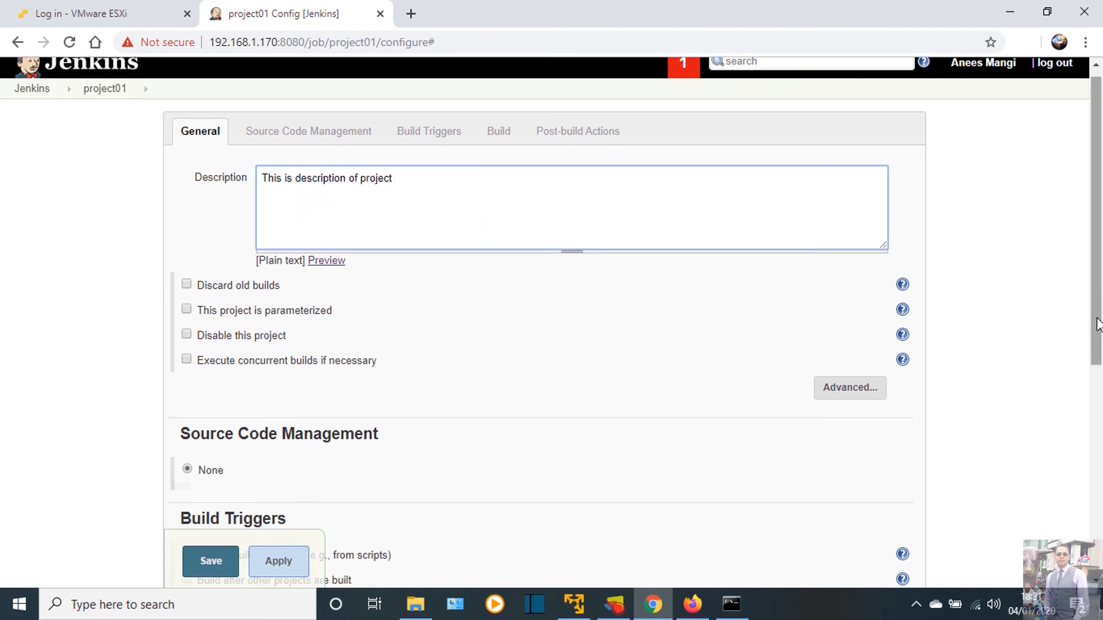
Enable periodic builds, consult the schedule syntax help, and set the schedule to * * * * *
scroll(596, 455, down, 5)
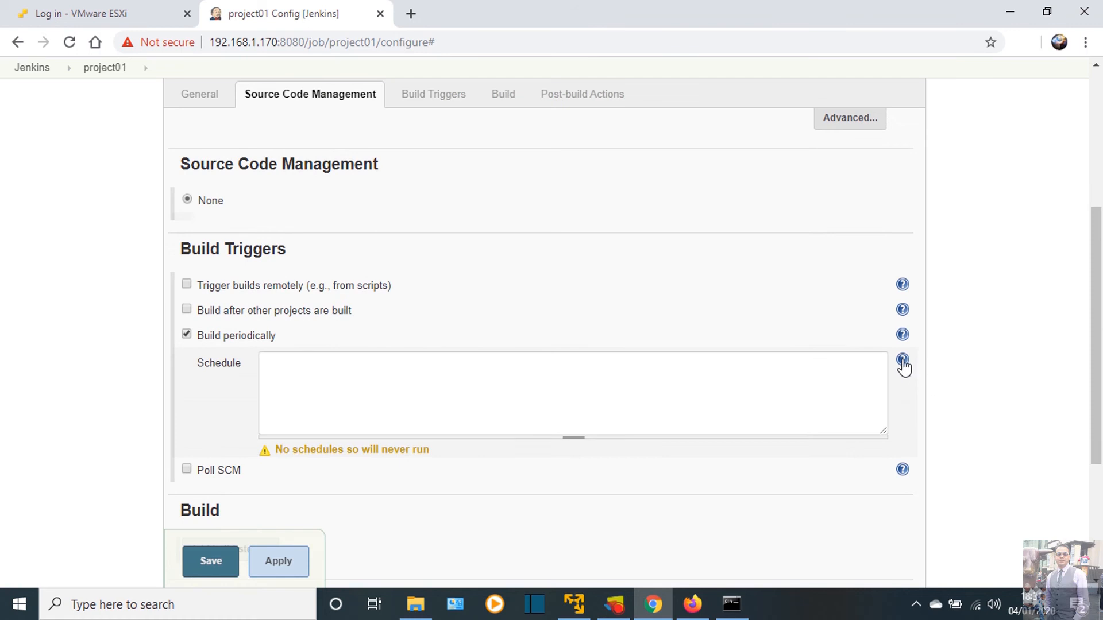
click(902, 360)
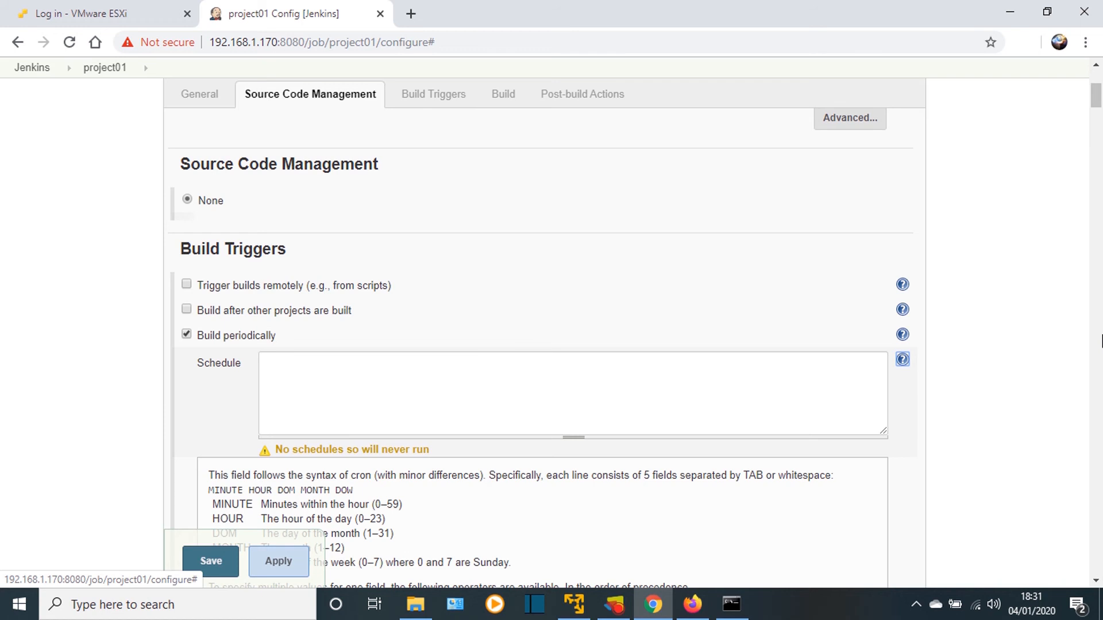
scroll(460, 202, down, 5)
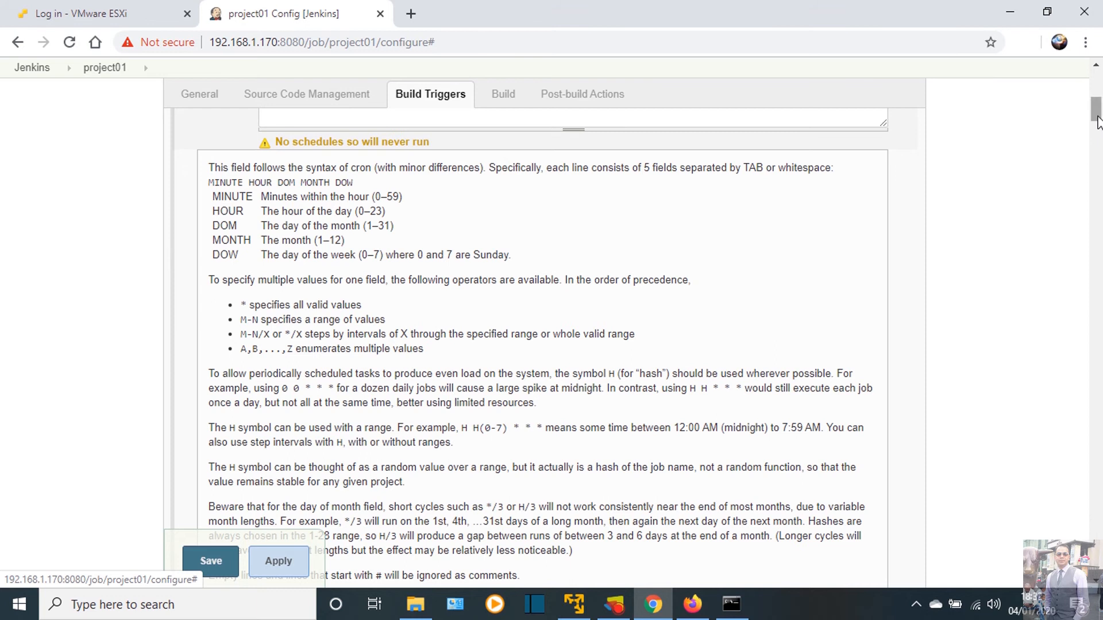
drag(1095, 114, 1095, 109)
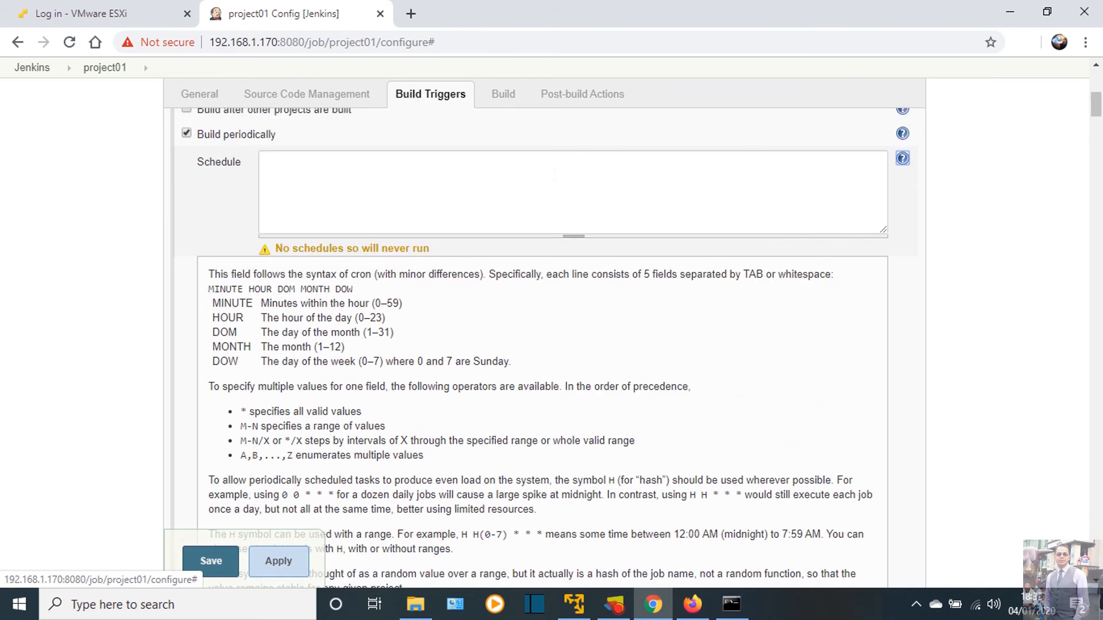
click(494, 178)
text(* * * * *)
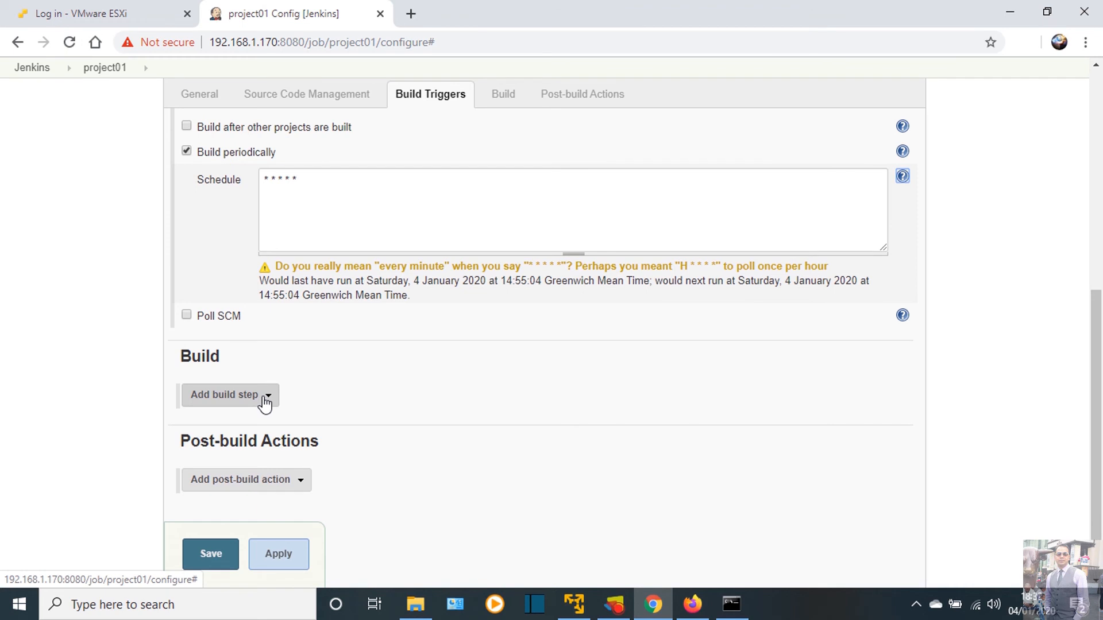
Add an Execute shell build step that runs the commands date, ls -l and pwd on separate lines
click(265, 402)
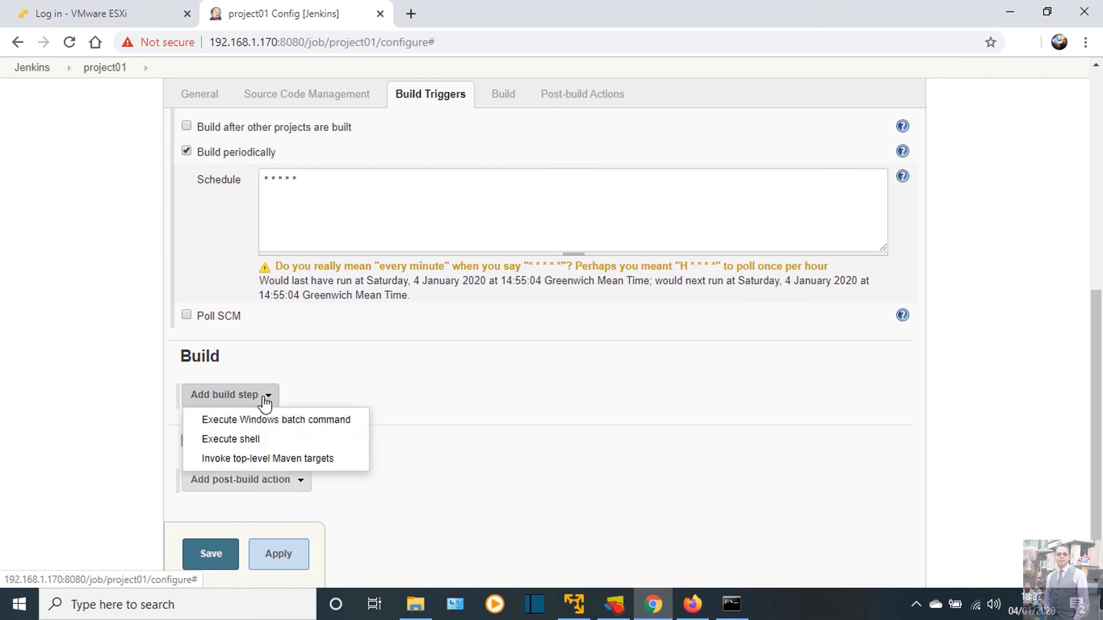
click(242, 444)
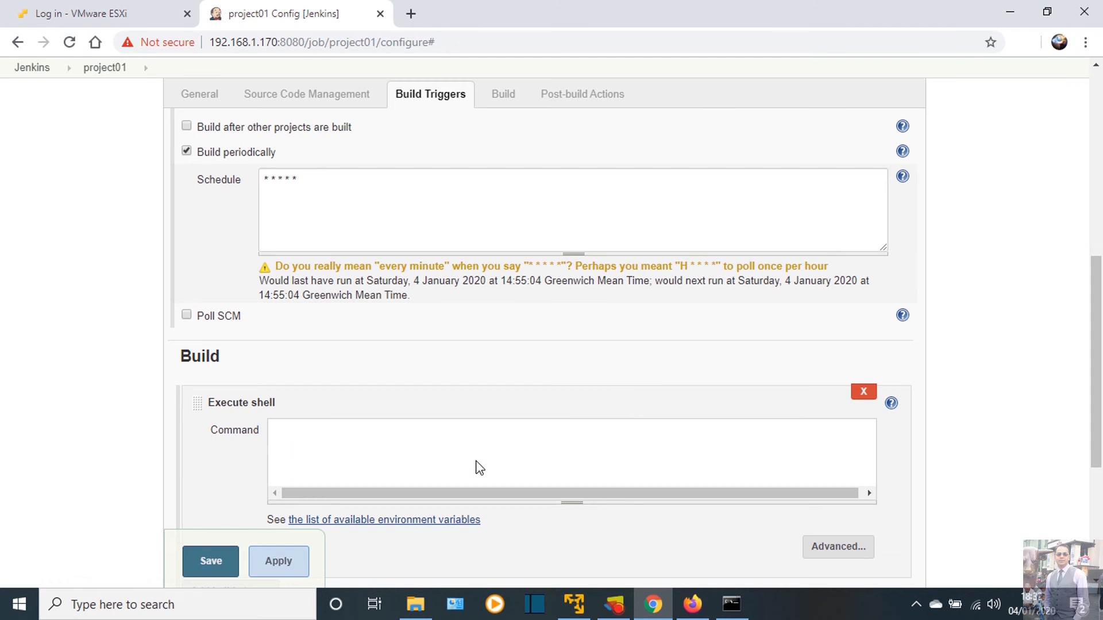
click(433, 449)
text(date)
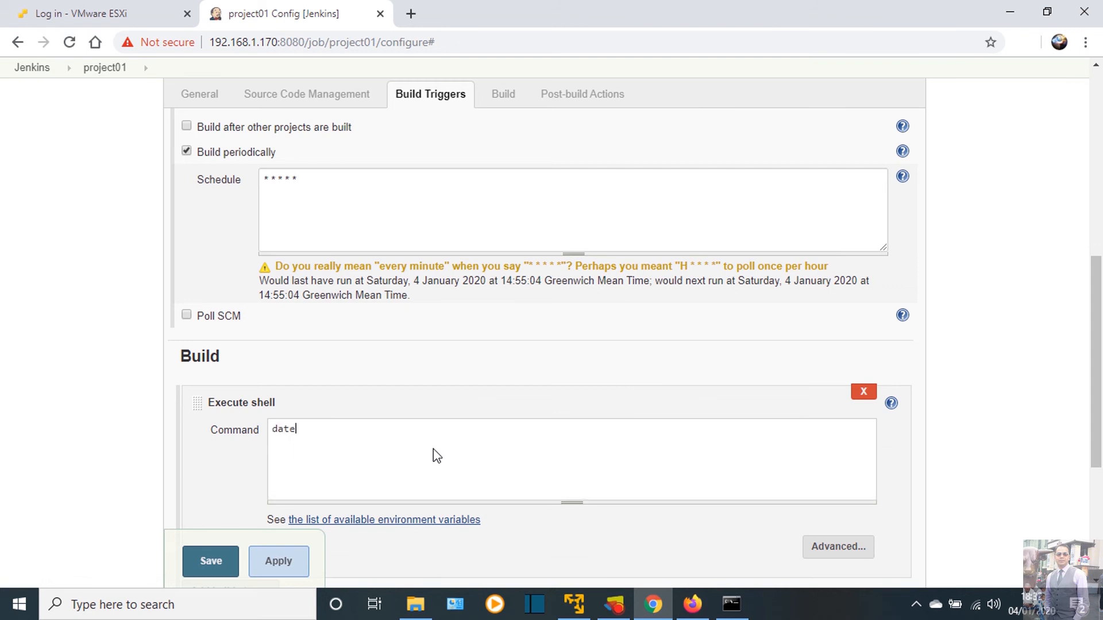
key(Return)
text(ls -l)
key(Return)
text(pwd)
scroll(243, 536, down, 2)
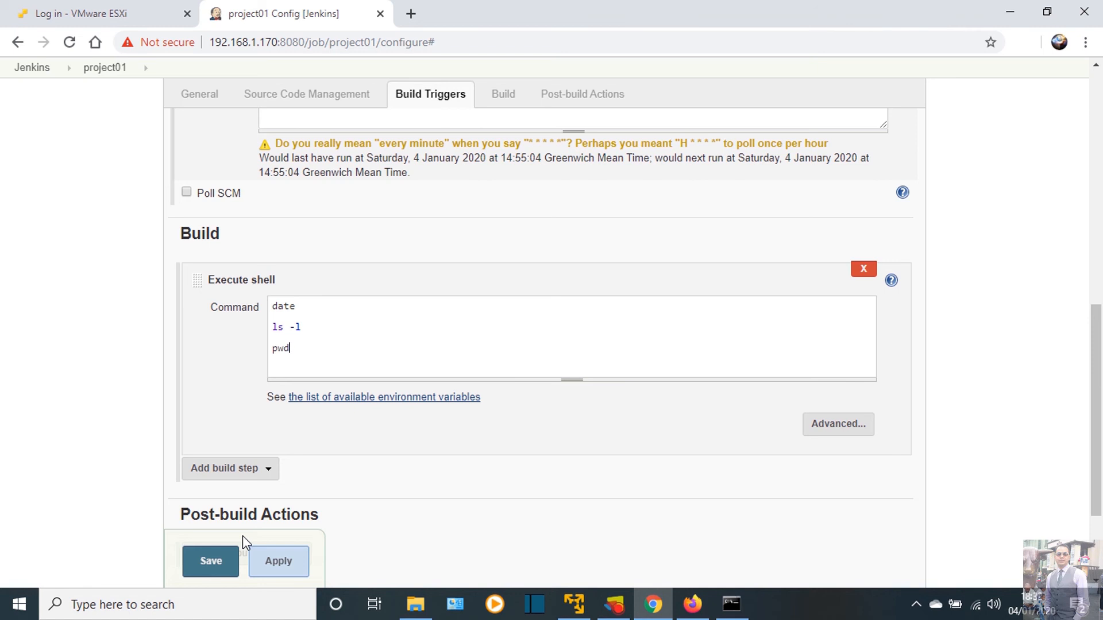
click(268, 471)
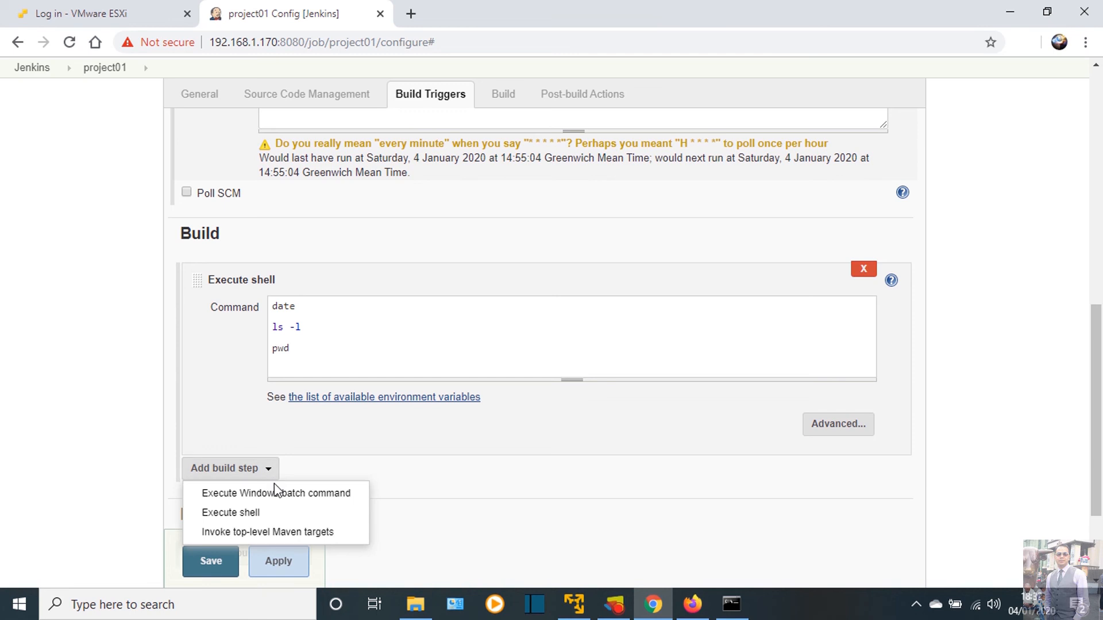
click(273, 511)
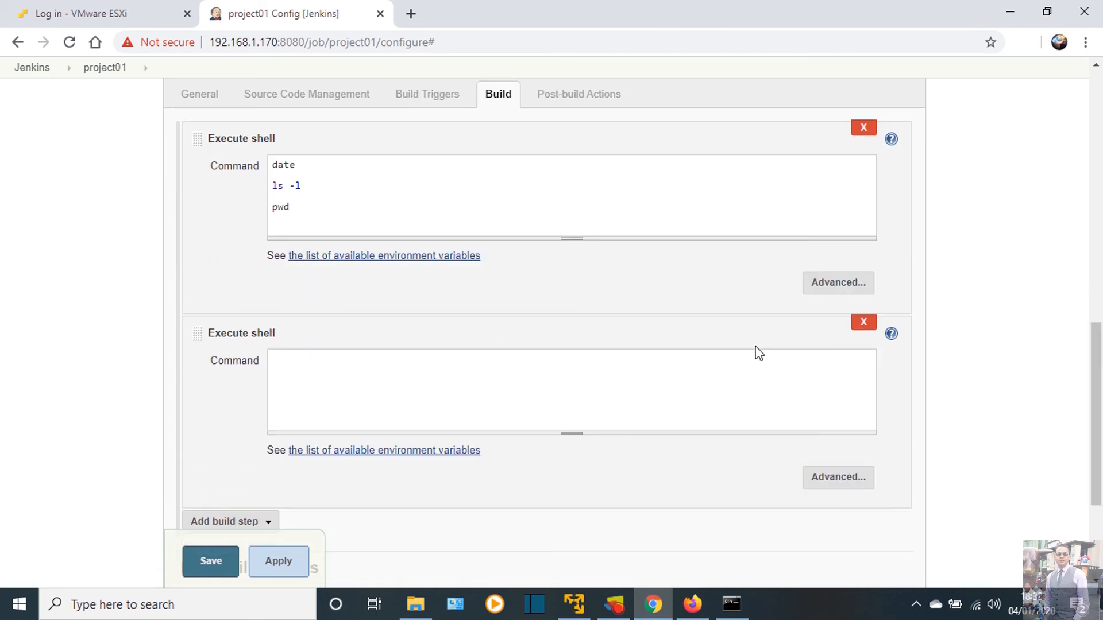
click(870, 326)
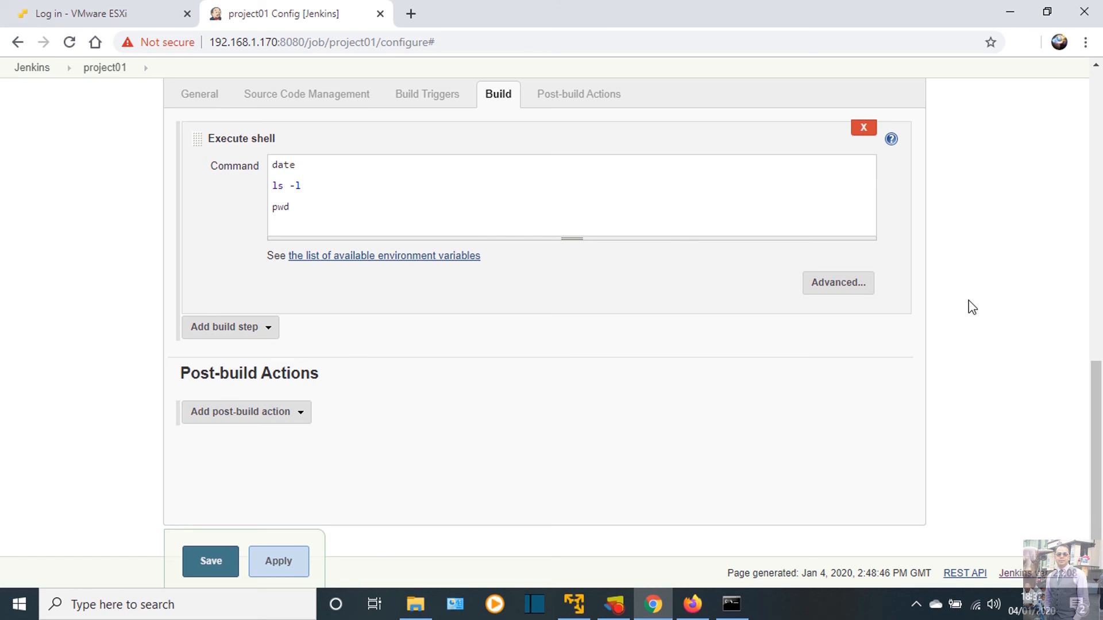
click(296, 413)
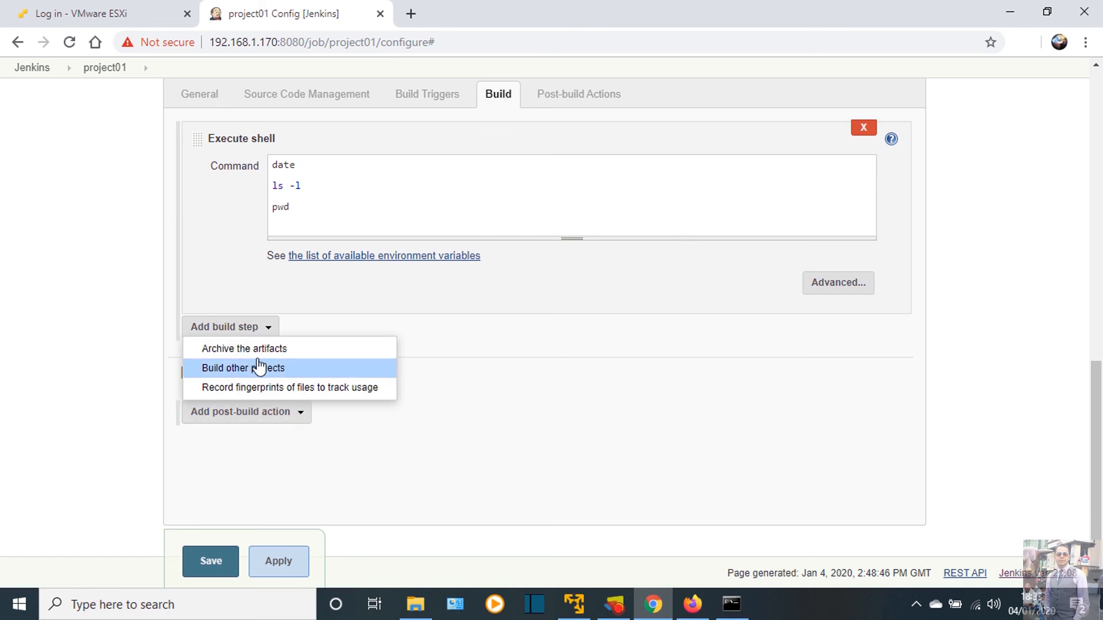
click(374, 493)
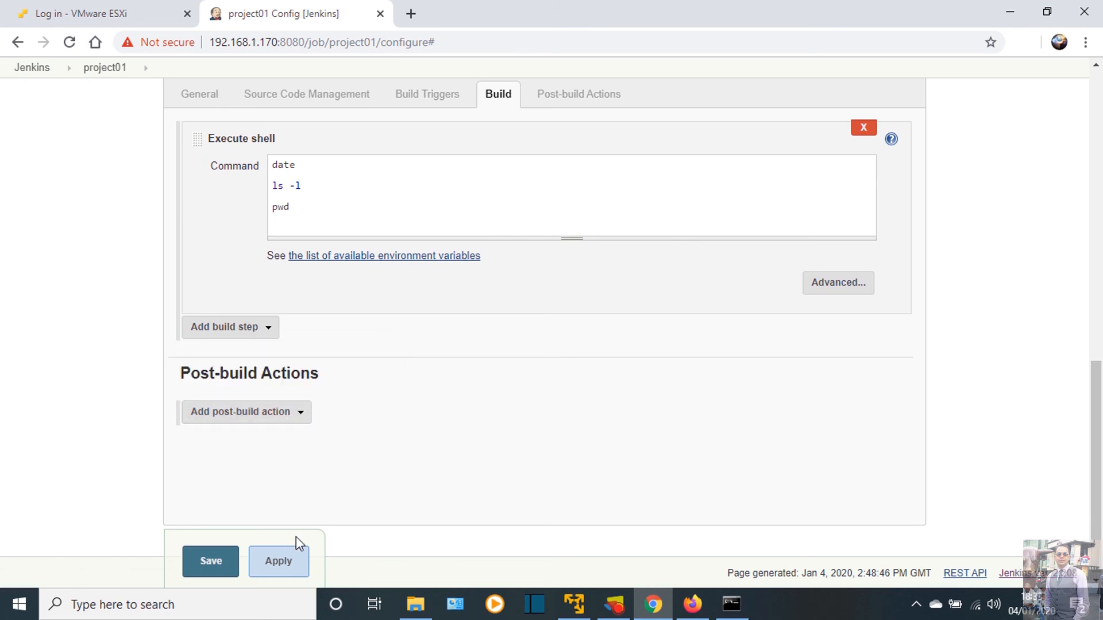
Apply and save the project configuration, and check project01's build status and stability on the dashboard
click(281, 563)
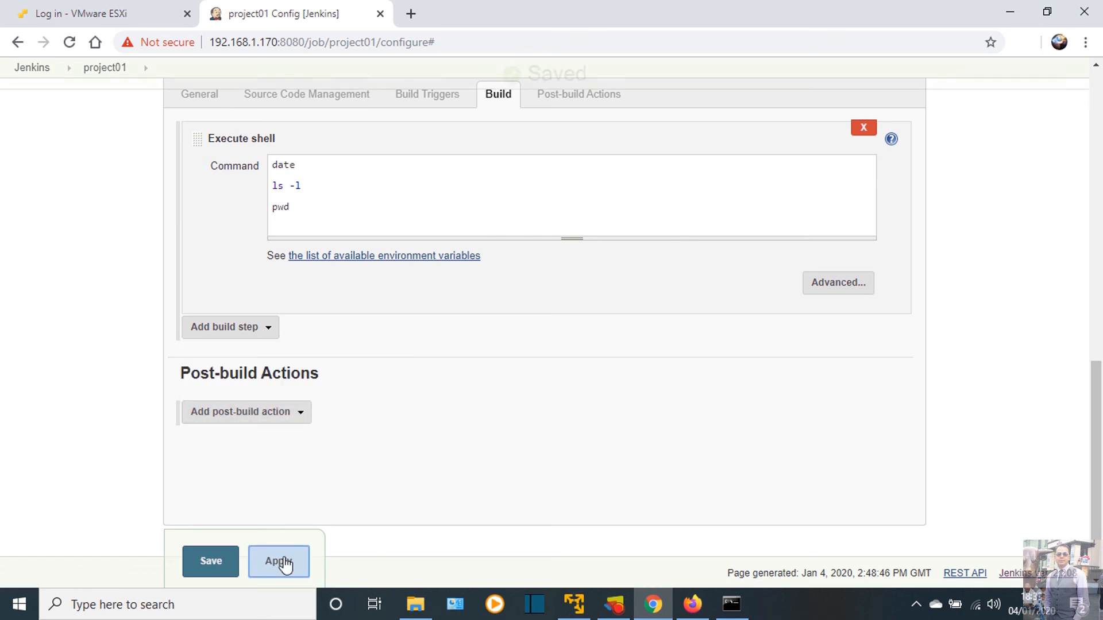
click(222, 566)
click(101, 76)
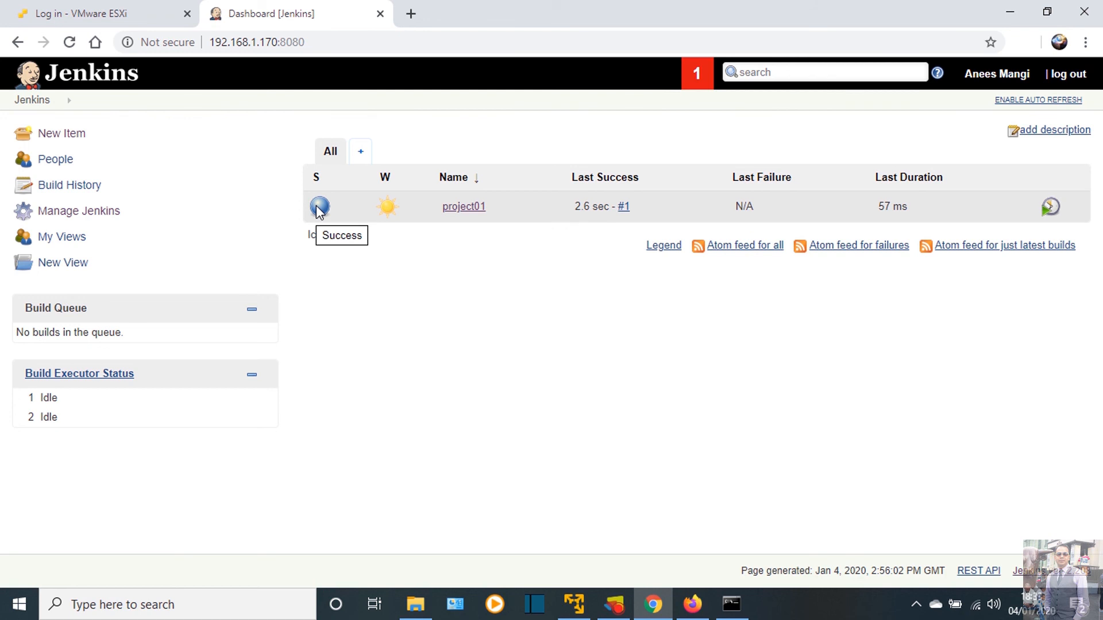
mouse_move(386, 215)
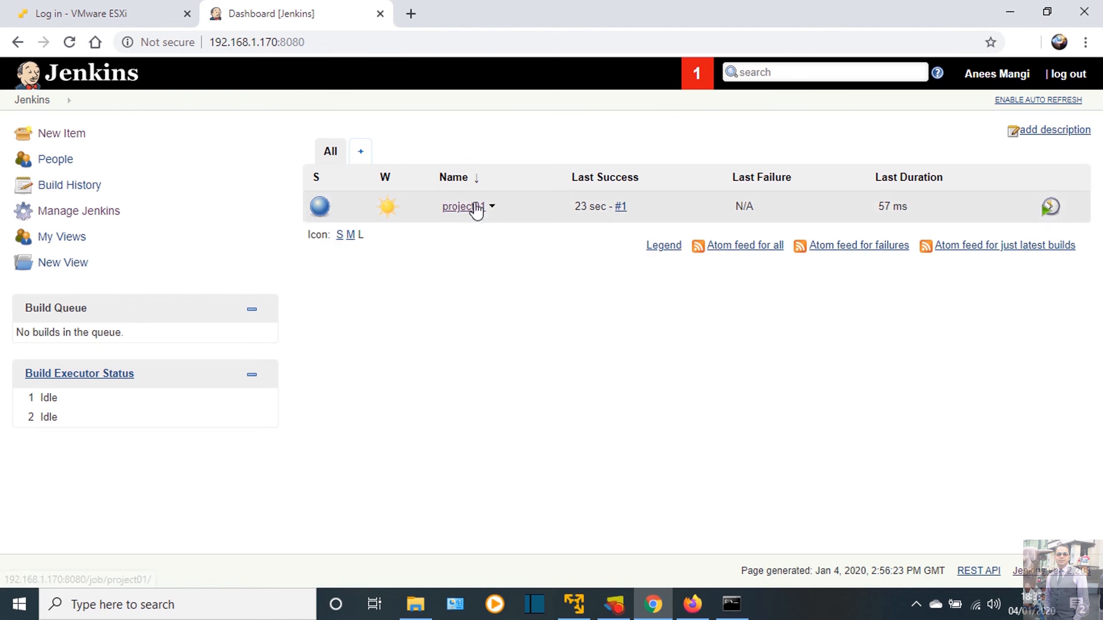
Open the console output of project01's last build and examine the results of date, ls -l and pwd
click(476, 208)
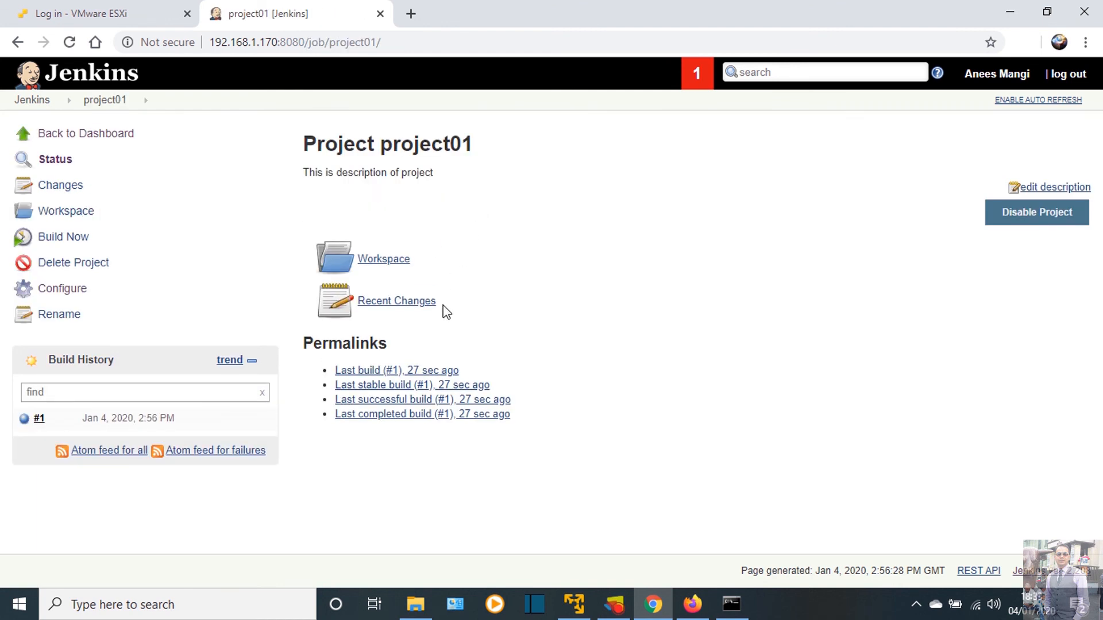
click(393, 375)
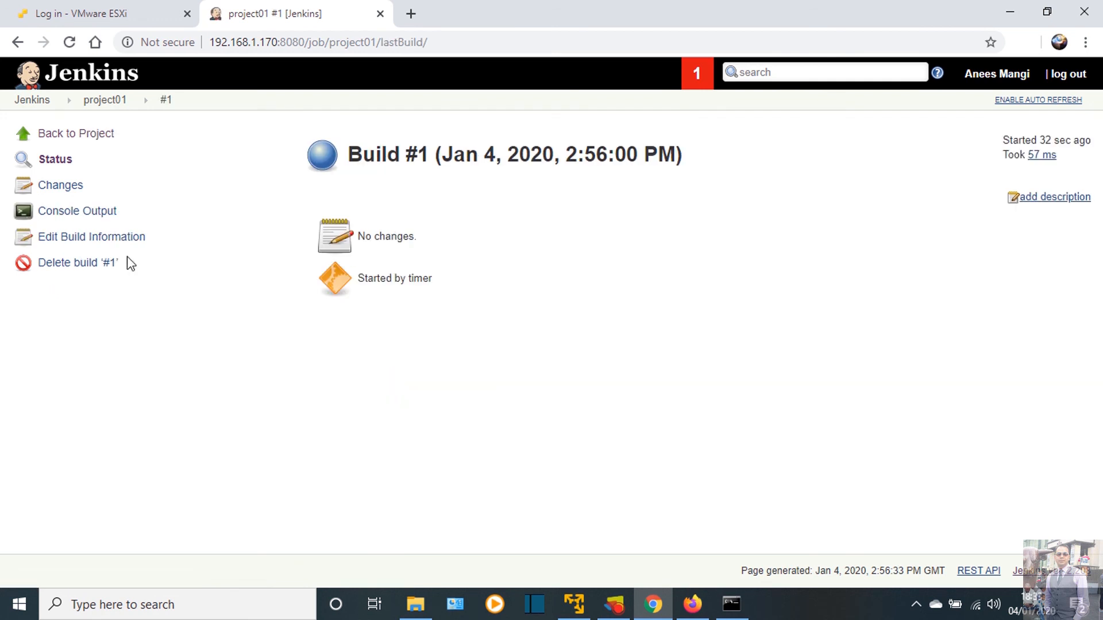
click(86, 211)
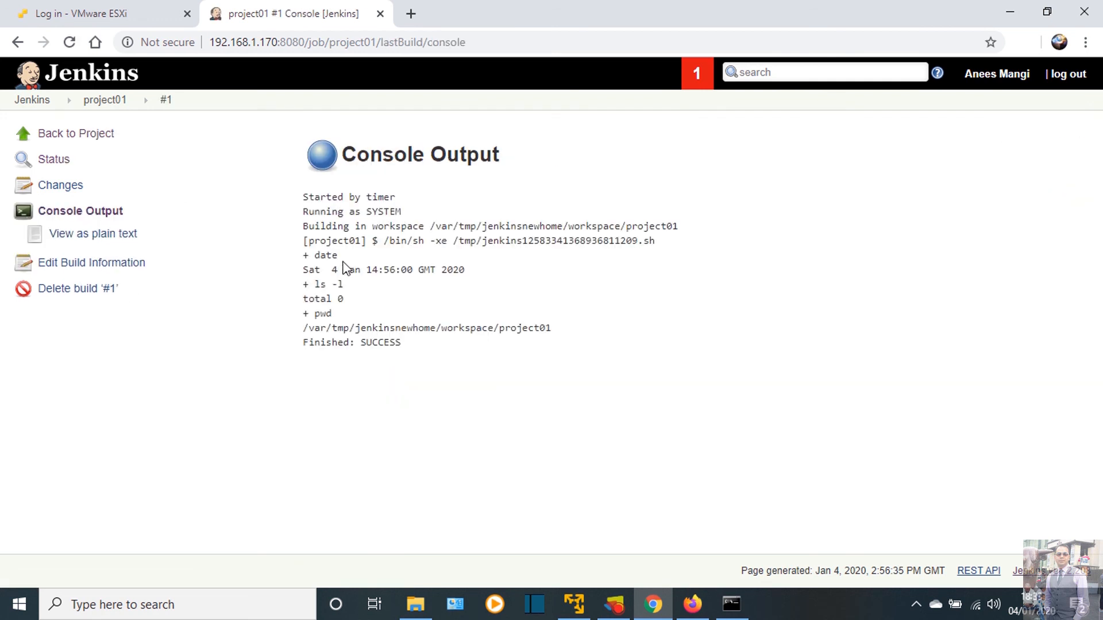
drag(303, 270, 464, 270)
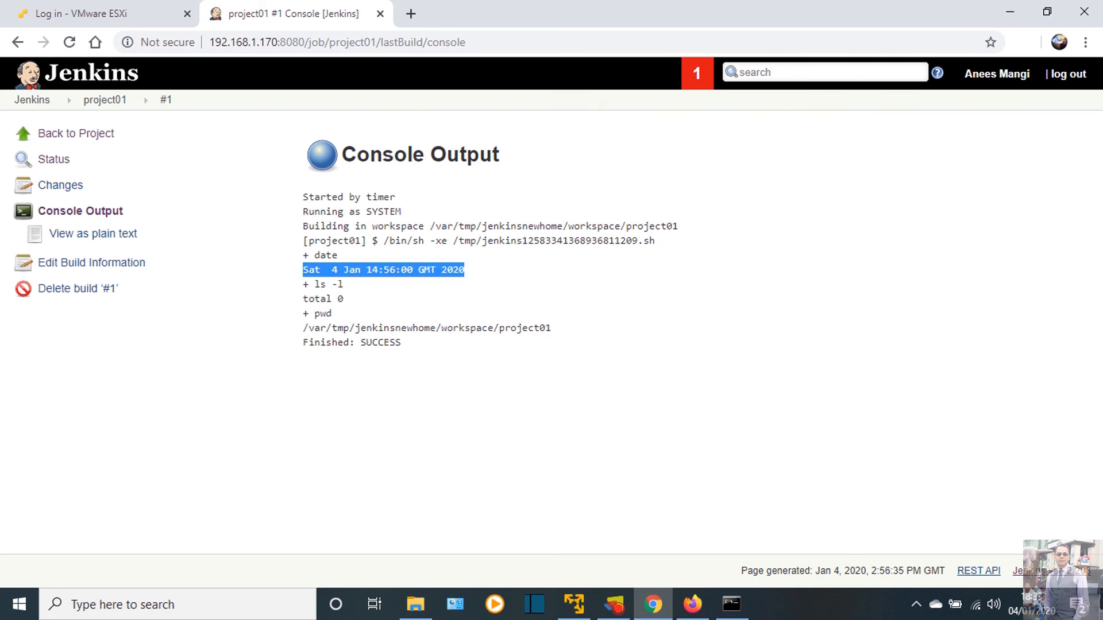
drag(344, 299, 299, 300)
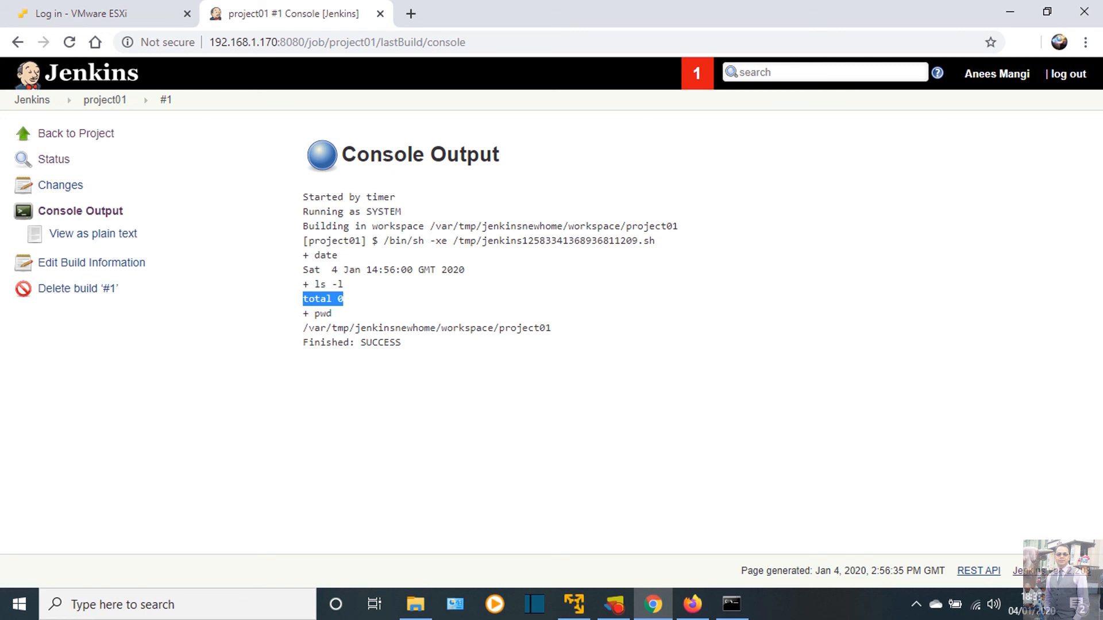
drag(303, 327, 548, 328)
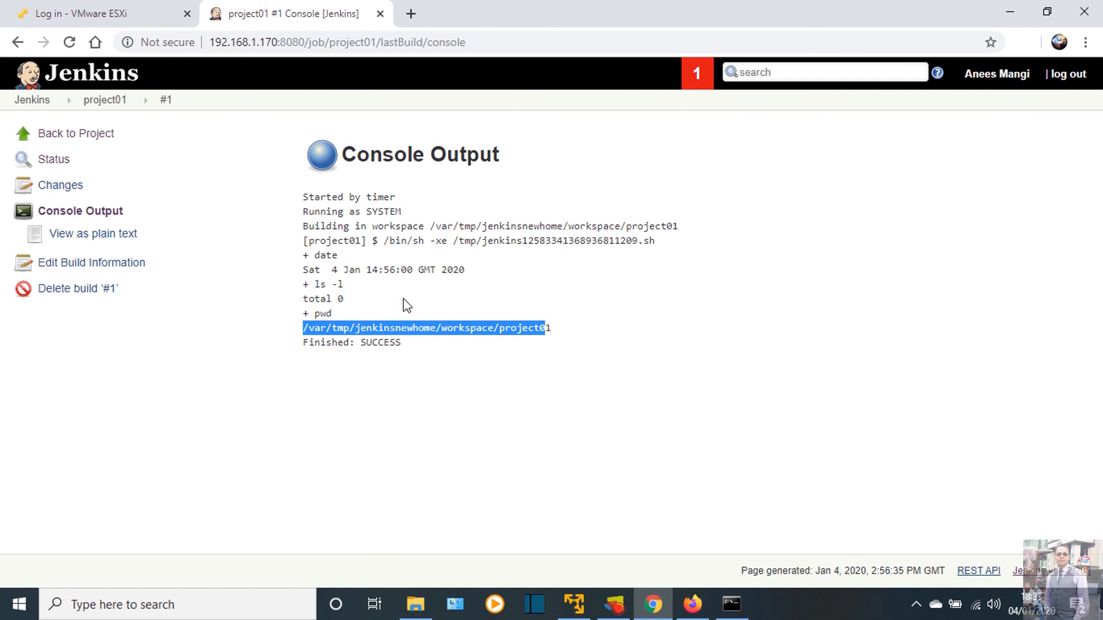
Start a manual build of project01 and open the console output of that new build
click(82, 136)
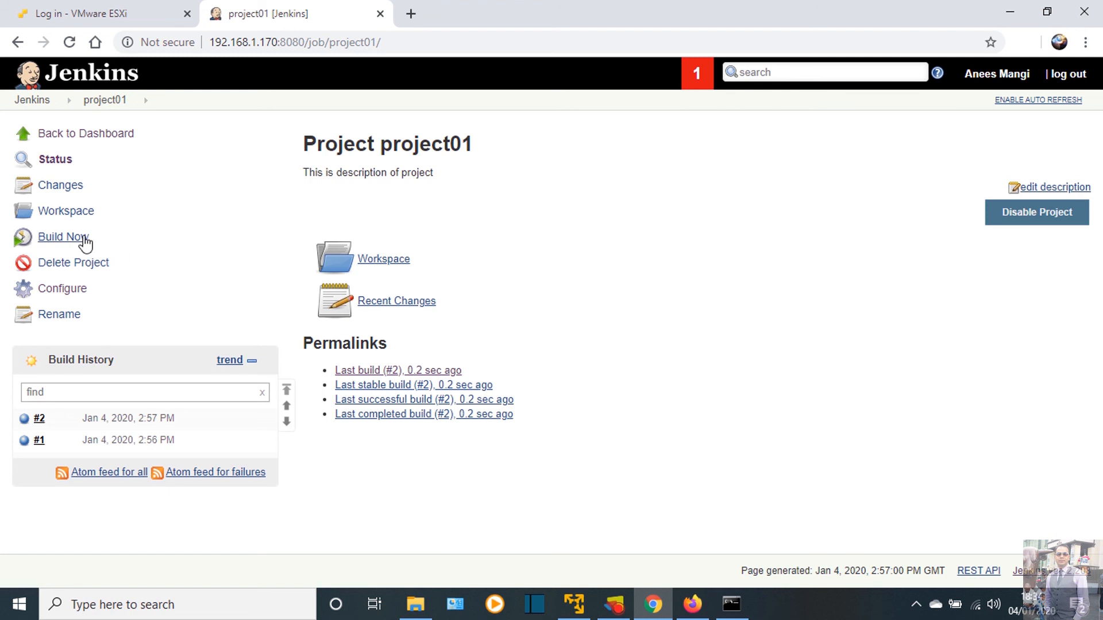
click(66, 241)
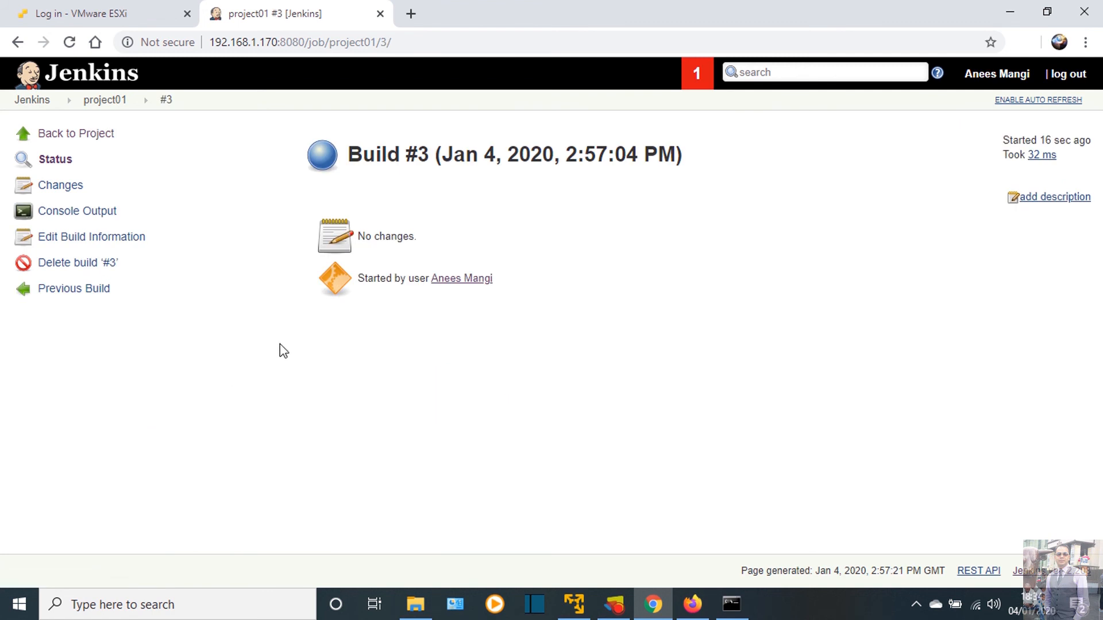
click(60, 212)
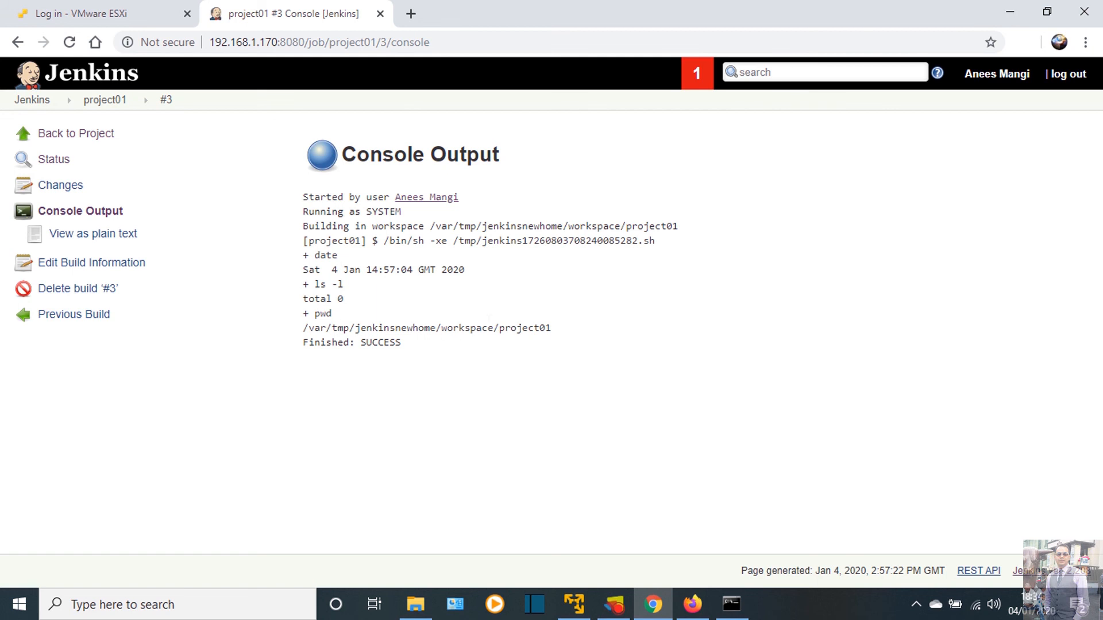
Change the first command of project01's Execute shell step to dat in the saved configuration, and start a new build
click(101, 135)
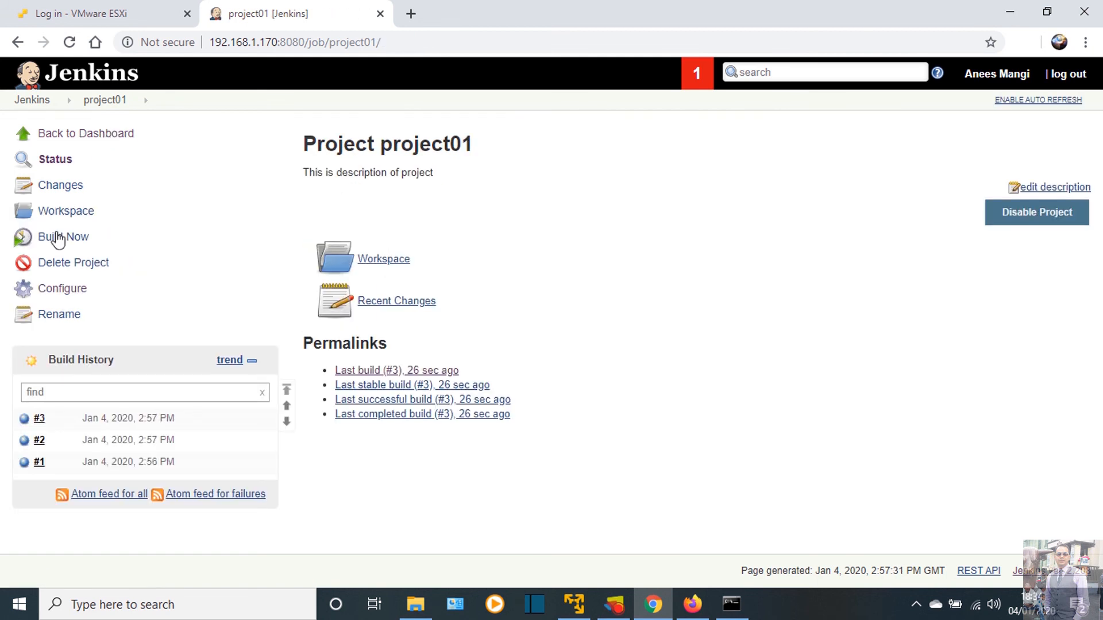
click(50, 291)
scroll(1084, 337, down, 8)
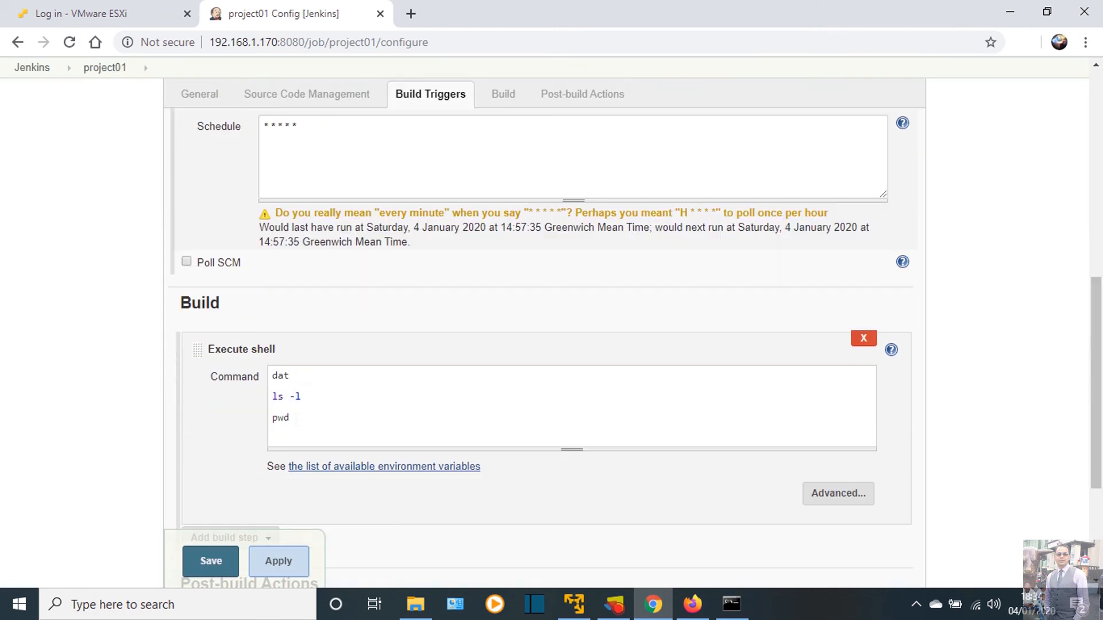
click(275, 567)
click(213, 561)
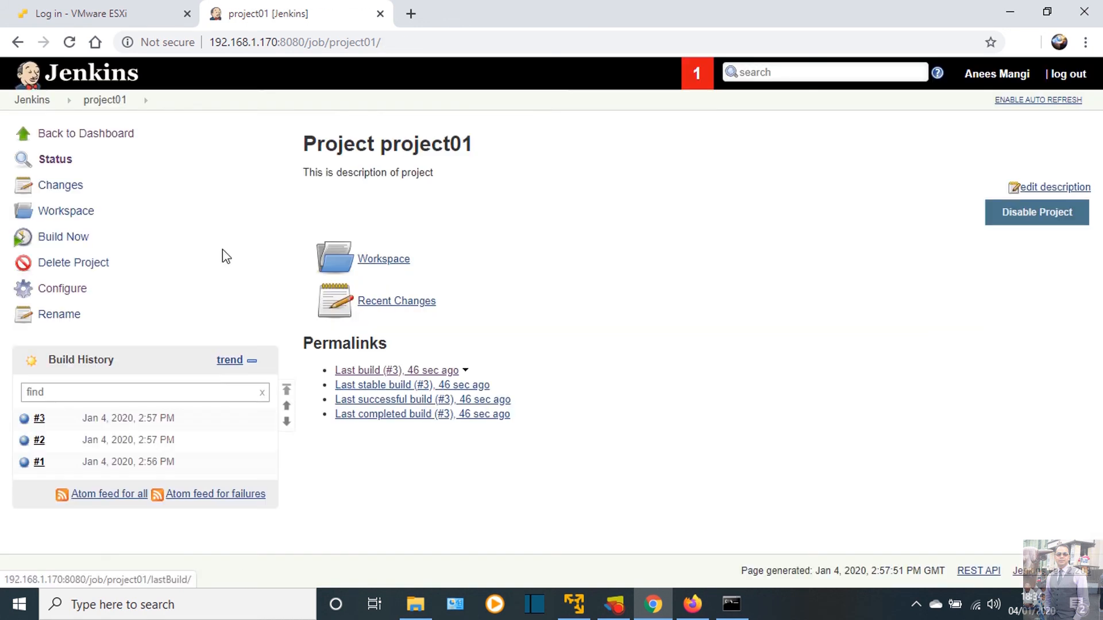
click(55, 237)
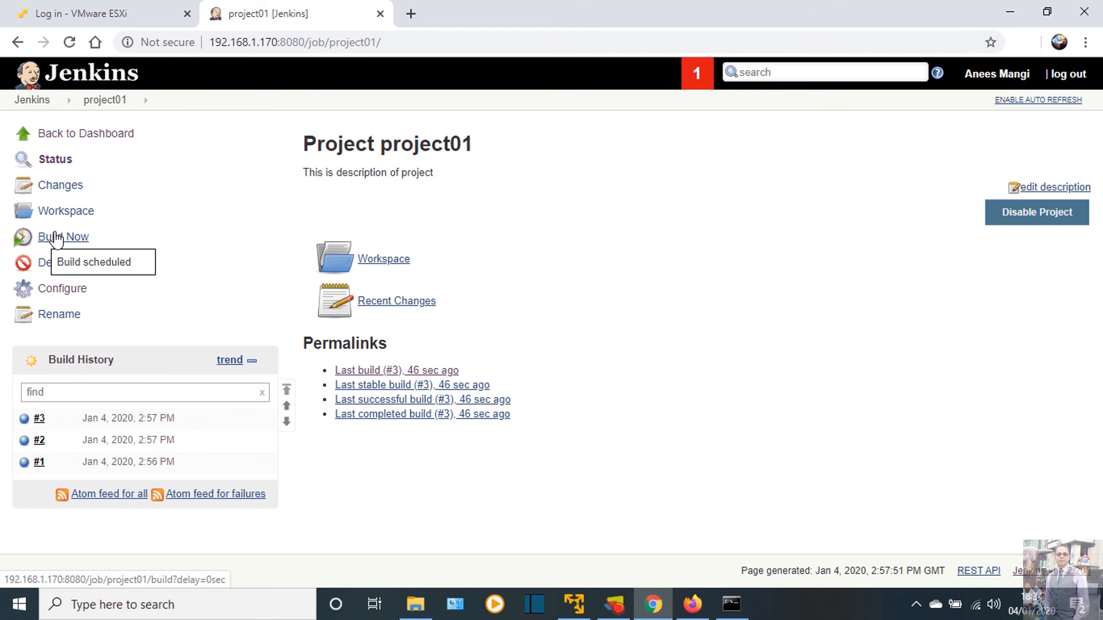
Start another manual build of project01, checking its status and build stability on the dashboard before and after the run
click(41, 100)
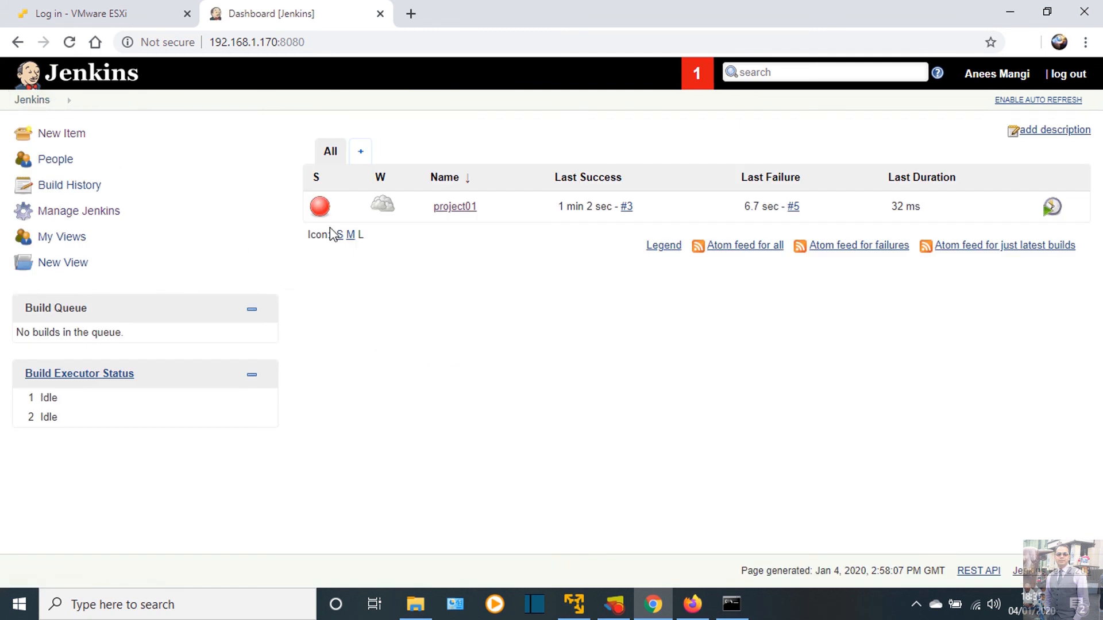
mouse_move(375, 217)
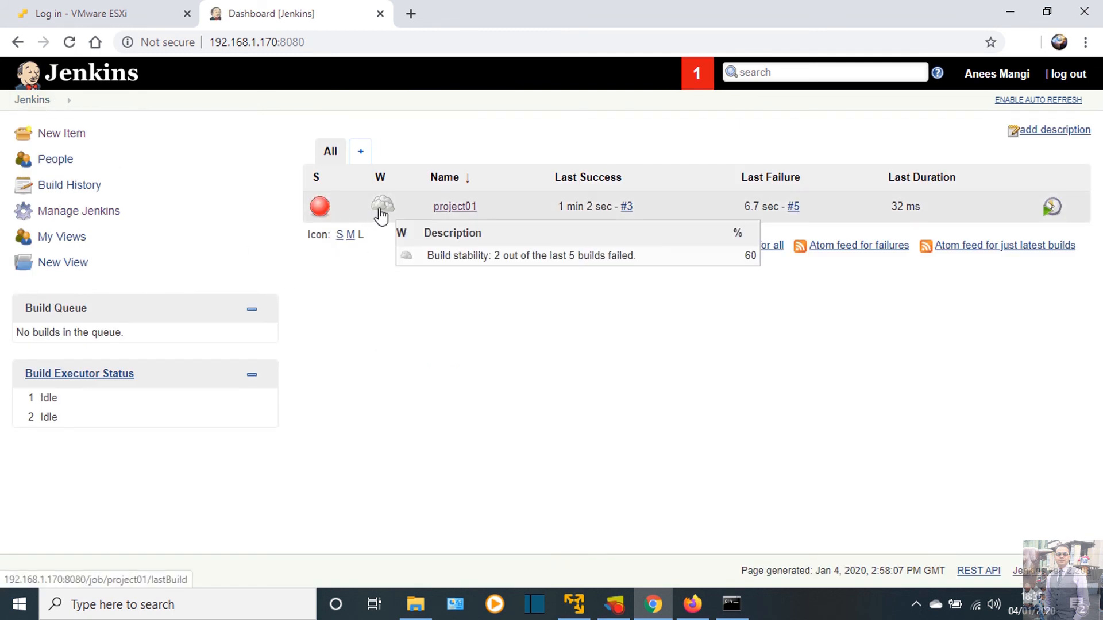
click(448, 208)
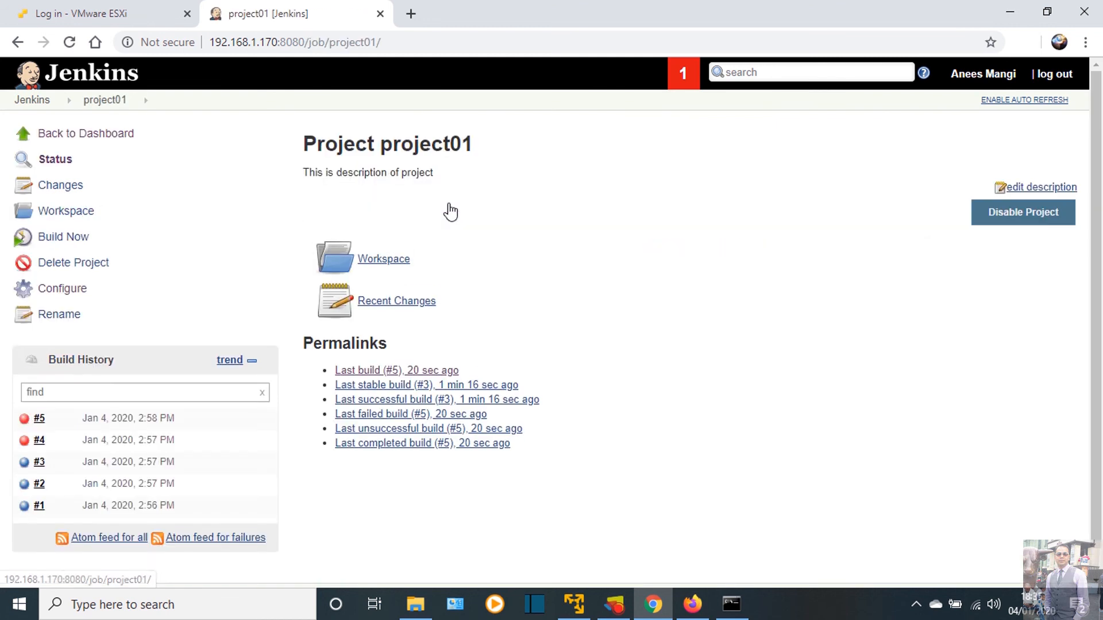
click(72, 237)
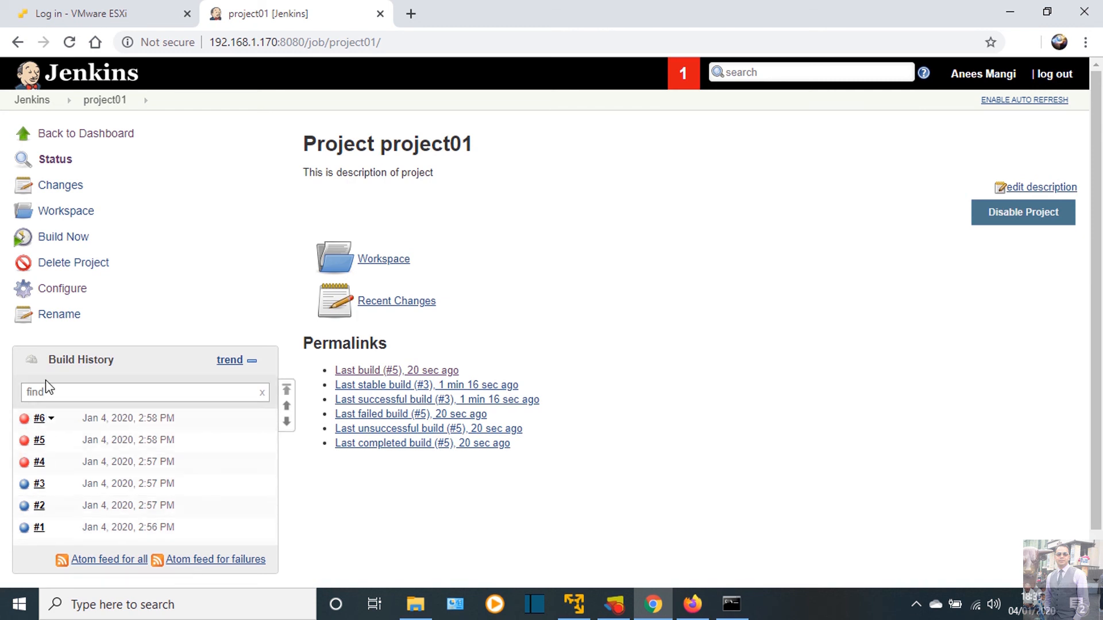
click(34, 105)
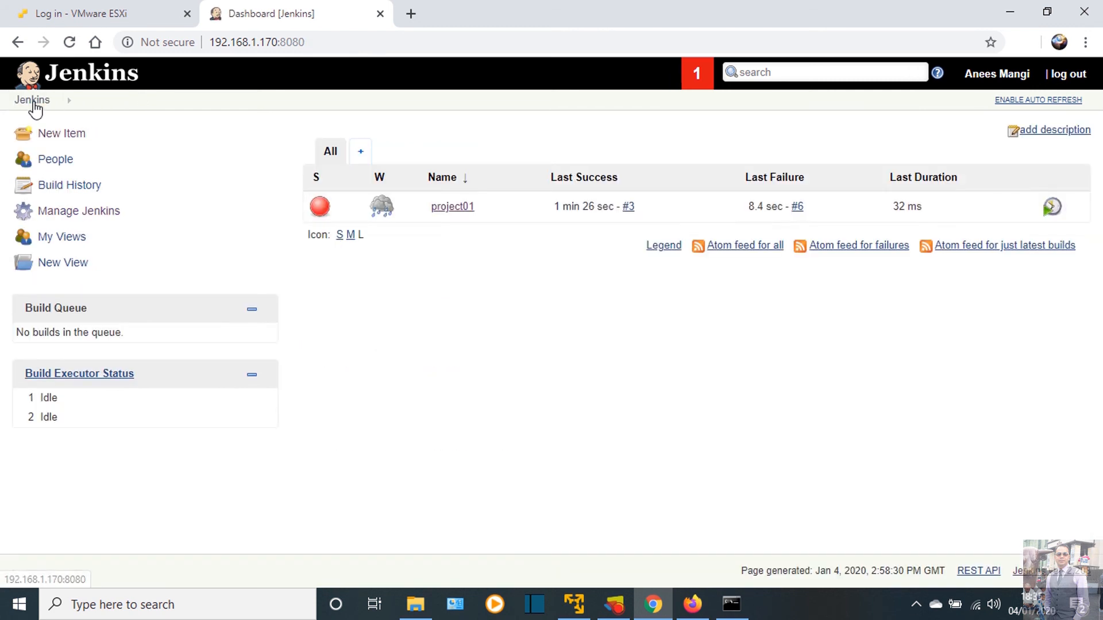
mouse_move(381, 224)
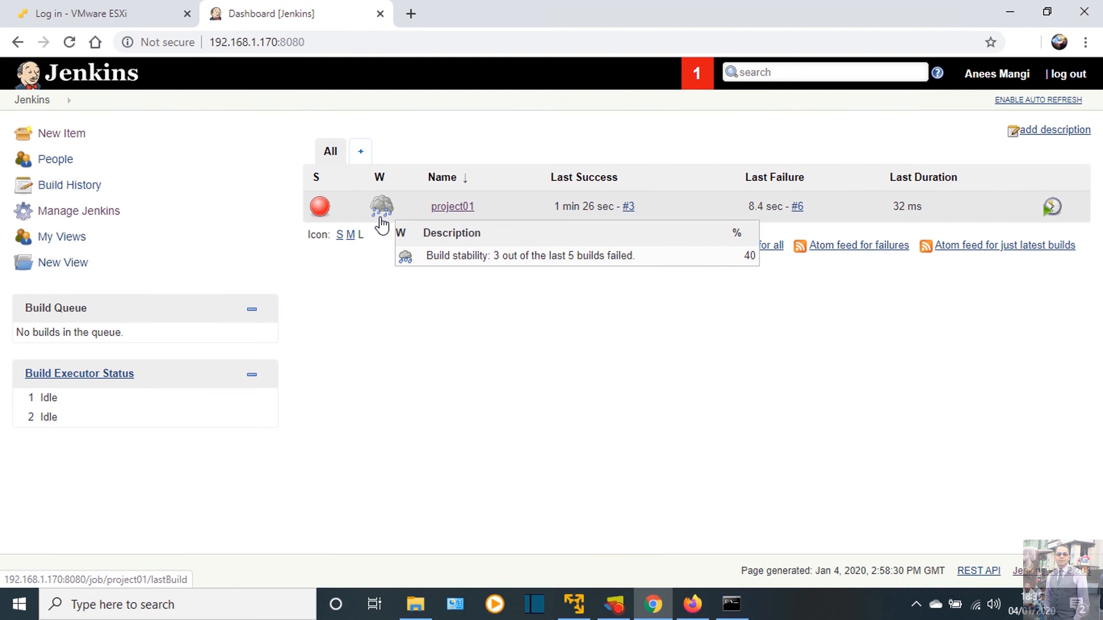